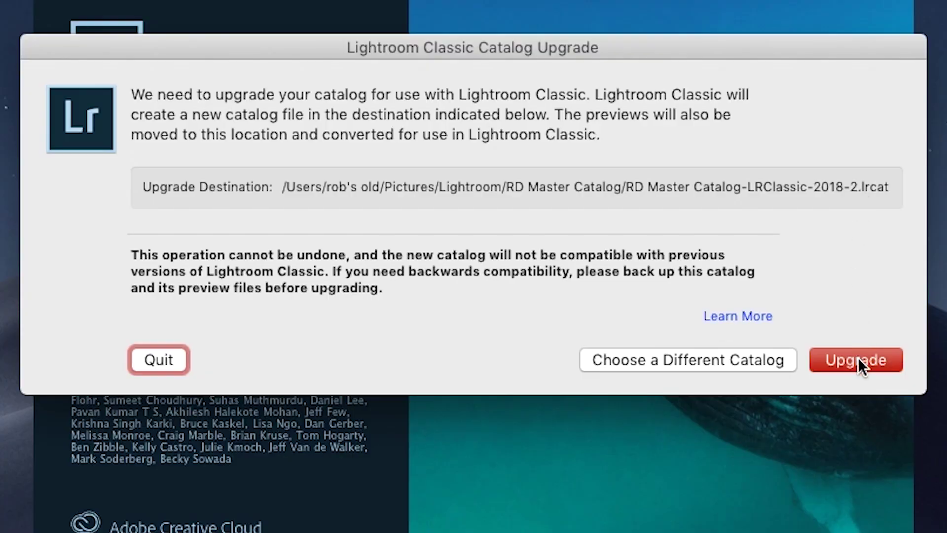
# Step: Confirm the catalog upgrade and let the upgraded catalog open in the Library
pyautogui.click(858, 359)
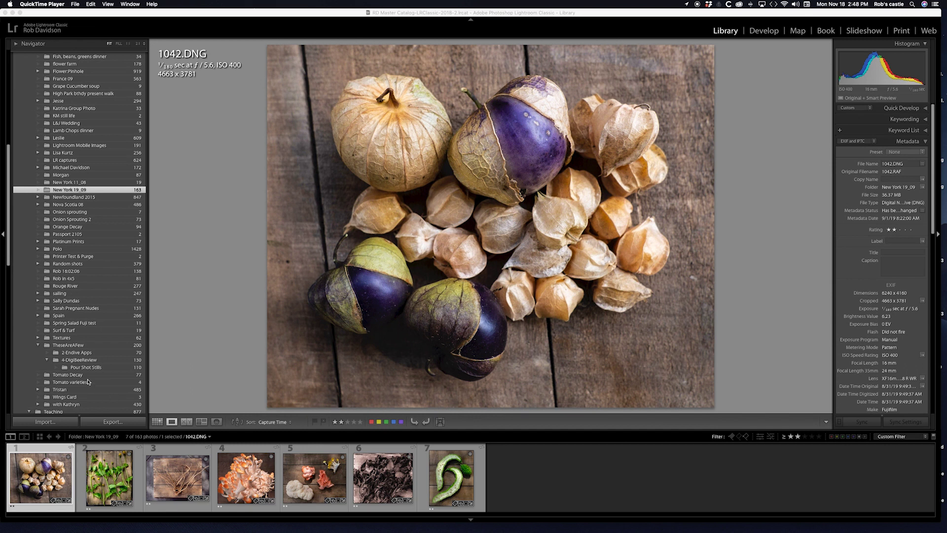
# Step: Browse from the 4-DigiBeeReview folder to the 2-Endive Apps folder in the Folders panel
pyautogui.click(74, 363)
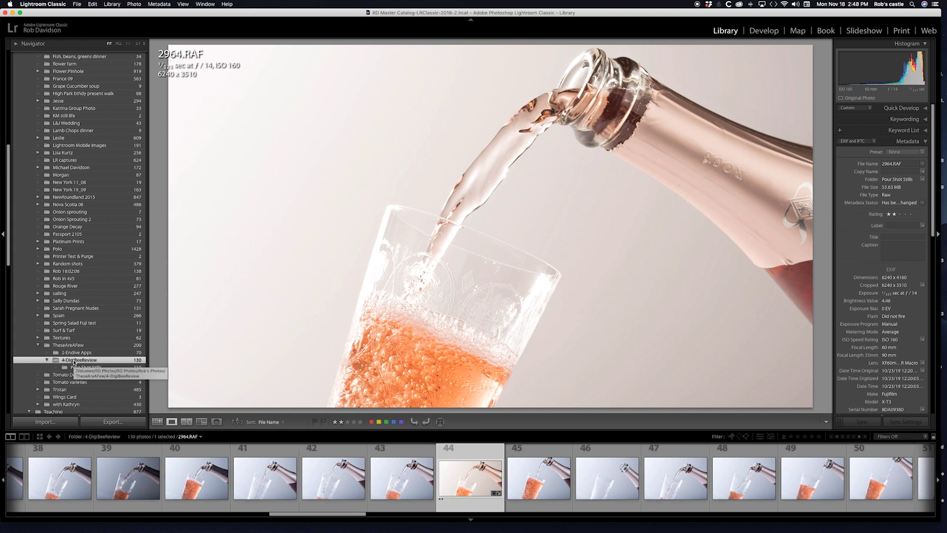
pyautogui.click(71, 353)
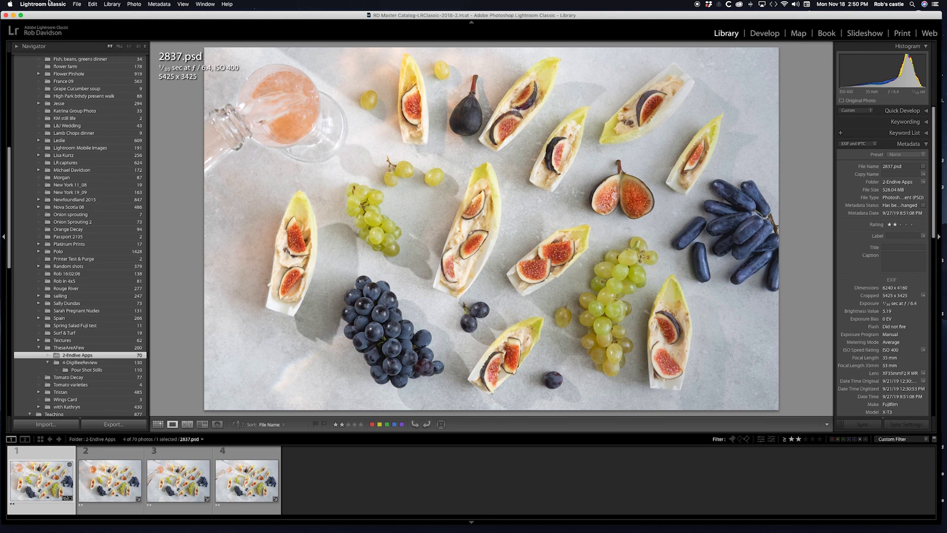
# Step: Check the running version in About Lightroom Classic
pyautogui.click(49, 4)
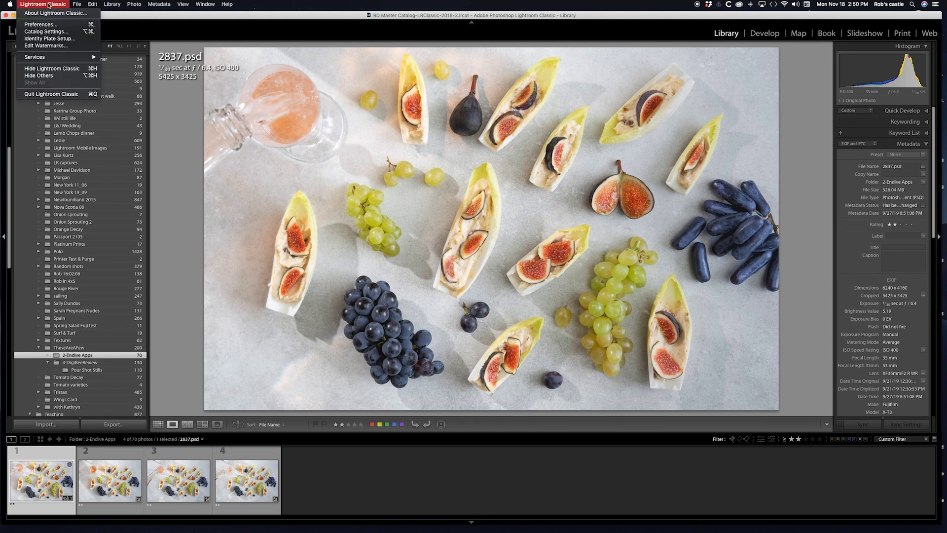
pyautogui.click(50, 12)
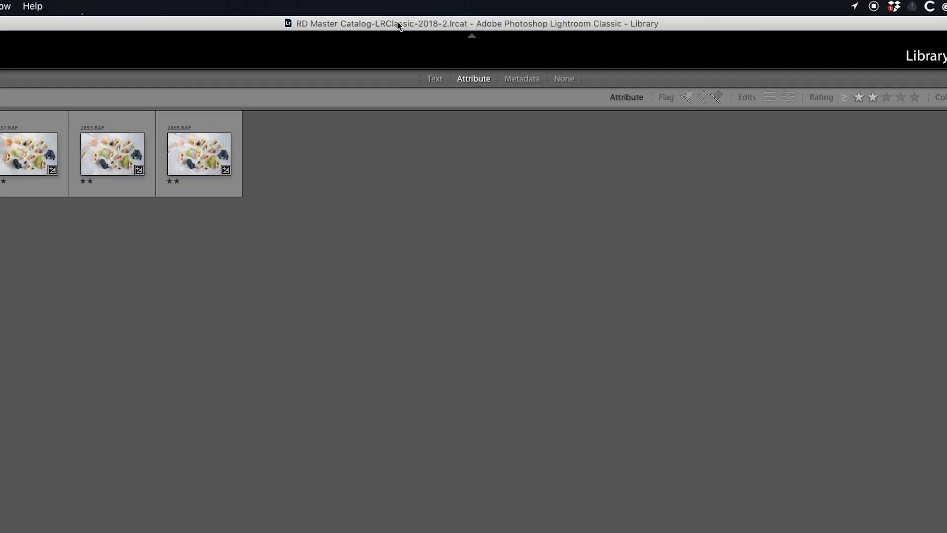
# Step: Show the folder path of the open RD Master Catalog-LRClassic-2018-2.lrcat catalog
pyautogui.keyDown('super'); pyautogui.click(393, 23); pyautogui.keyUp('super')
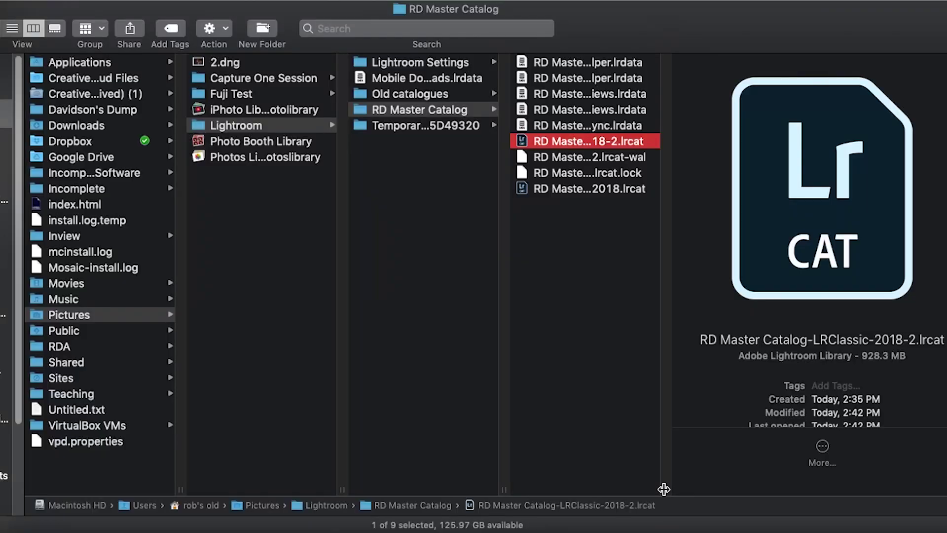
# Step: Widen the Finder column so the RD Master Catalog file names appear in full
pyautogui.moveTo(664, 489); pyautogui.dragTo(822, 466)
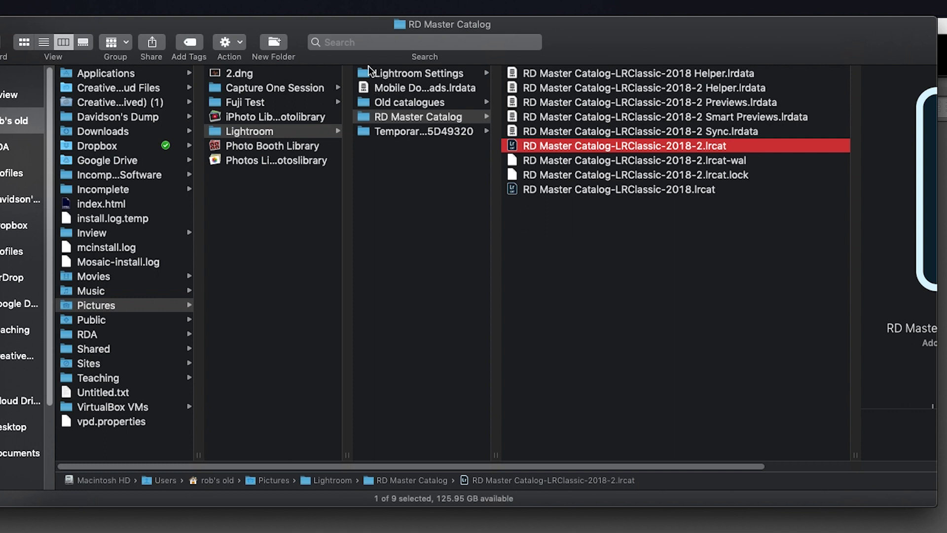
# Step: Look in Old catalogues, then select RD Master Catalog-LRClassic-2018.lrcat to view its details
pyautogui.click(369, 102)
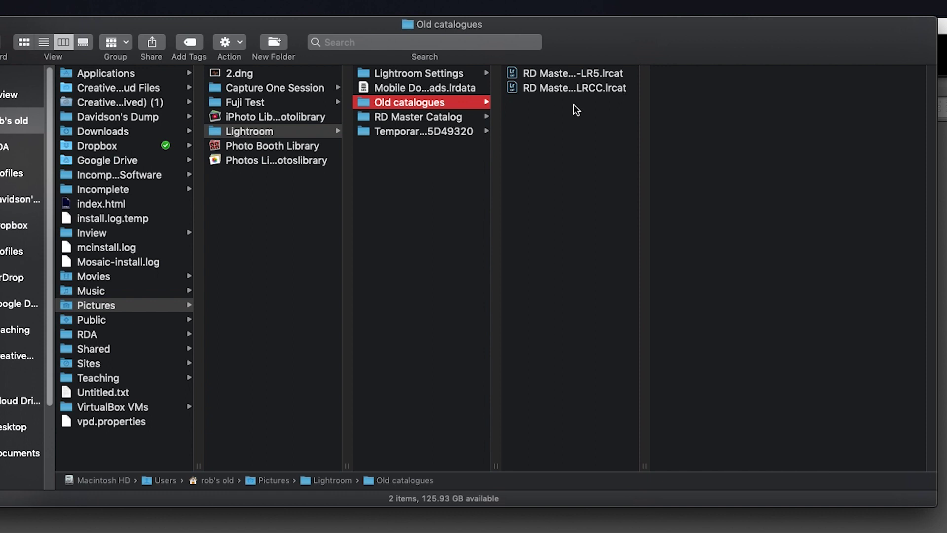
pyautogui.click(449, 119)
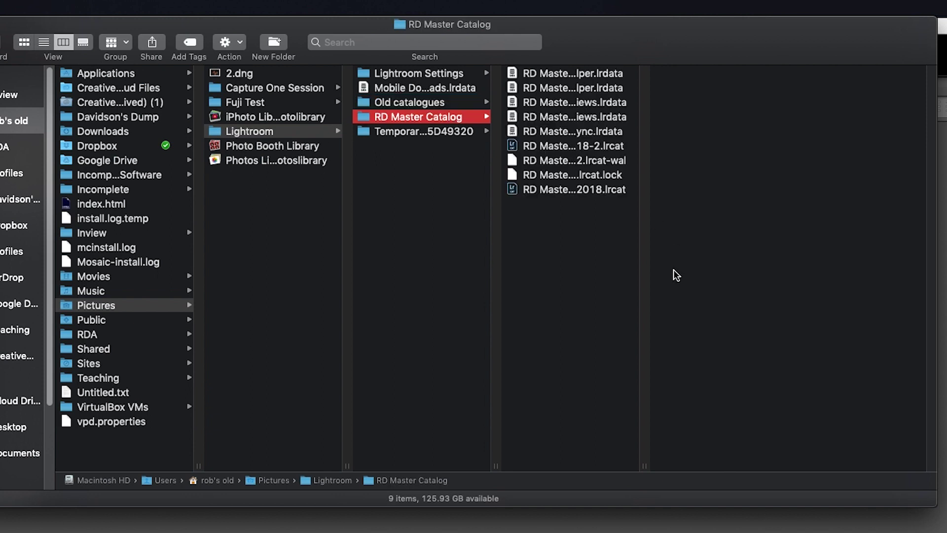
pyautogui.moveTo(644, 464); pyautogui.dragTo(902, 460)
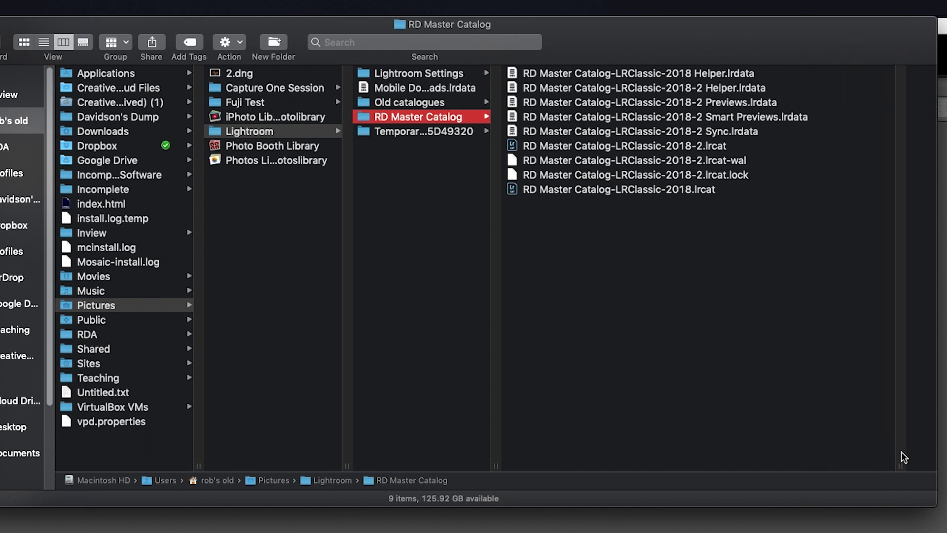
pyautogui.click(632, 189)
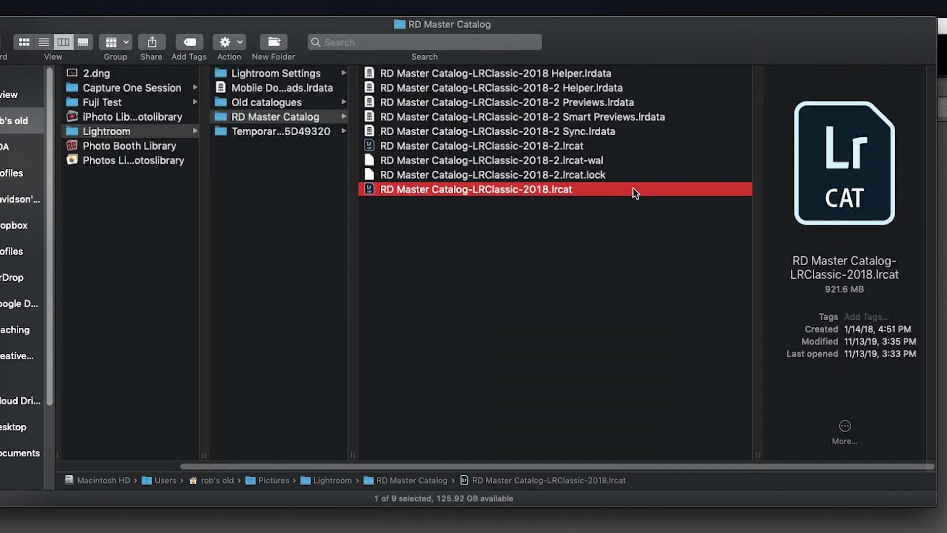
# Step: Gather the old 2018 .lrcat and its 2018 Helper.lrdata into a new folder
pyautogui.keyDown('super'); pyautogui.click(534, 73); pyautogui.keyUp('super')
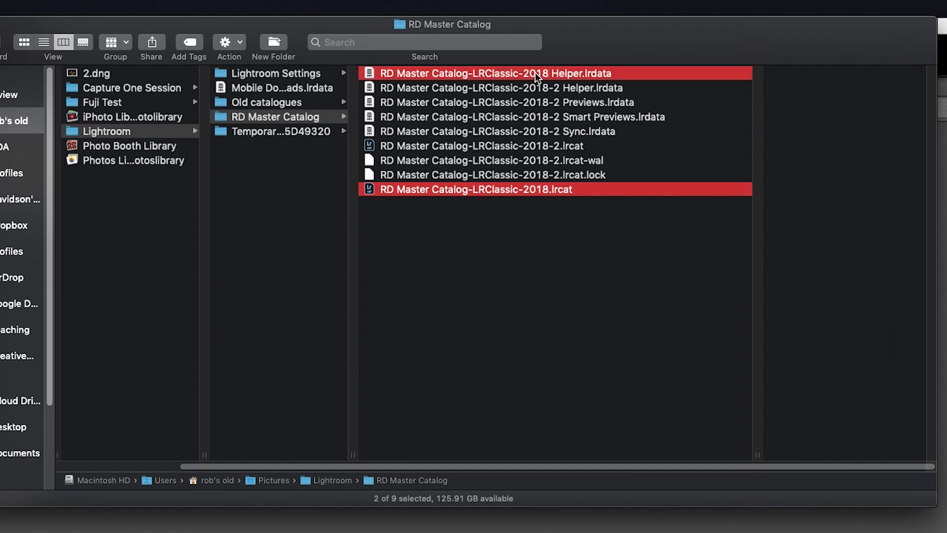
pyautogui.rightClick(535, 72)
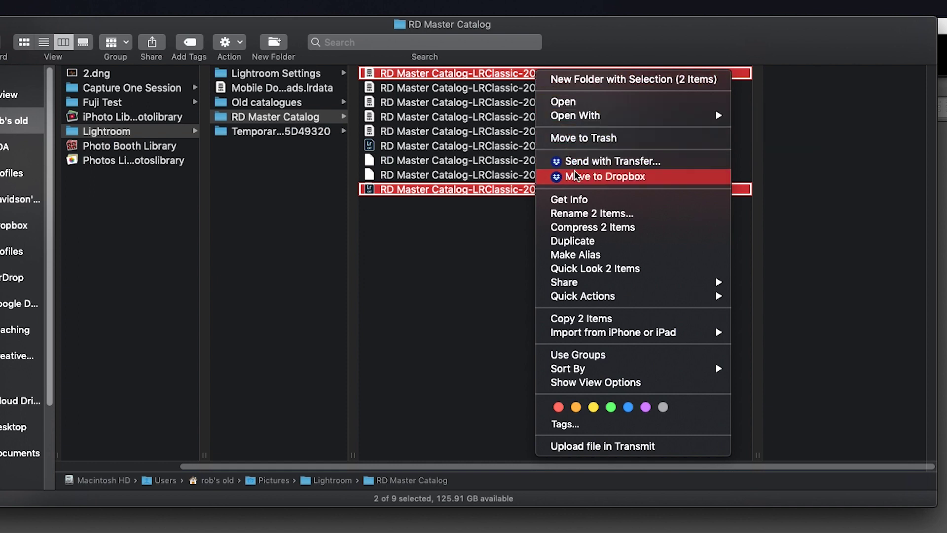
pyautogui.click(610, 79)
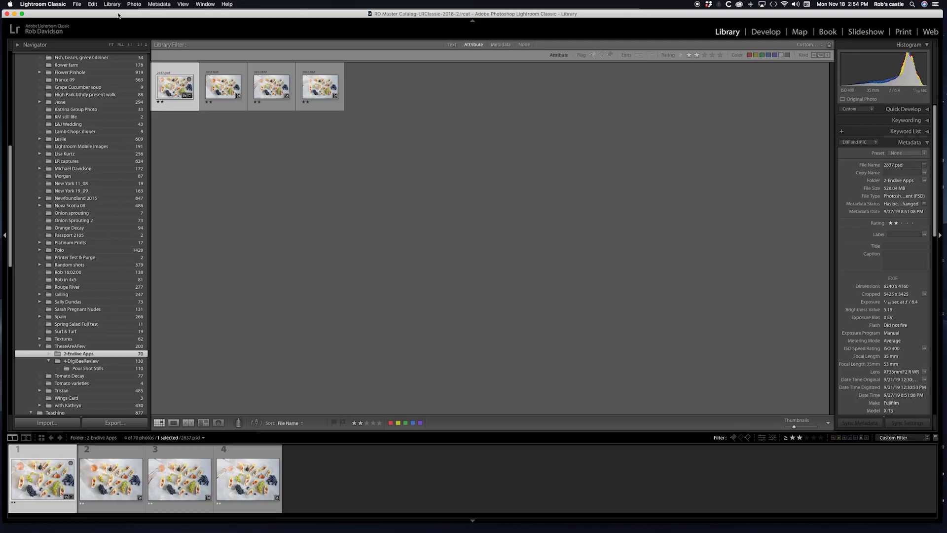
# Step: Quit Lightroom Classic, skipping the catalog backup
pyautogui.press('super+q')
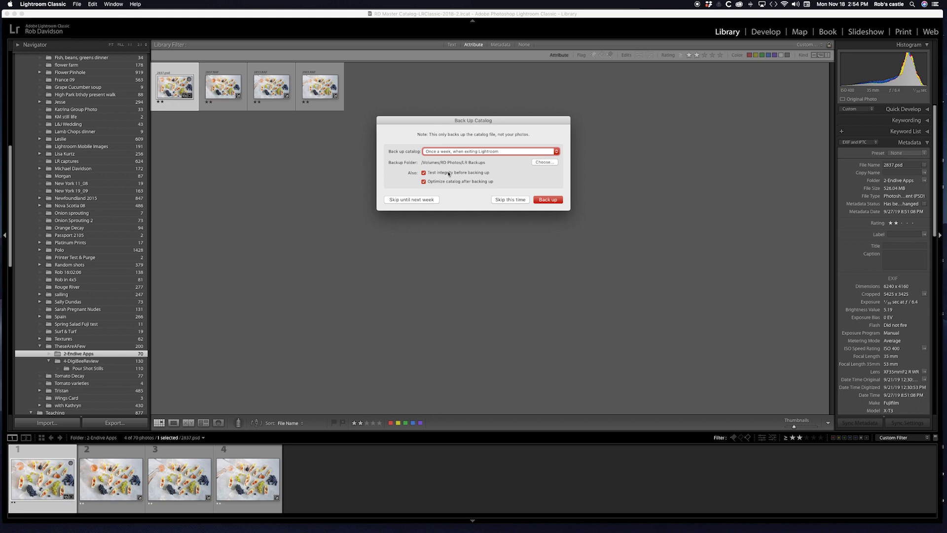
pyautogui.click(513, 201)
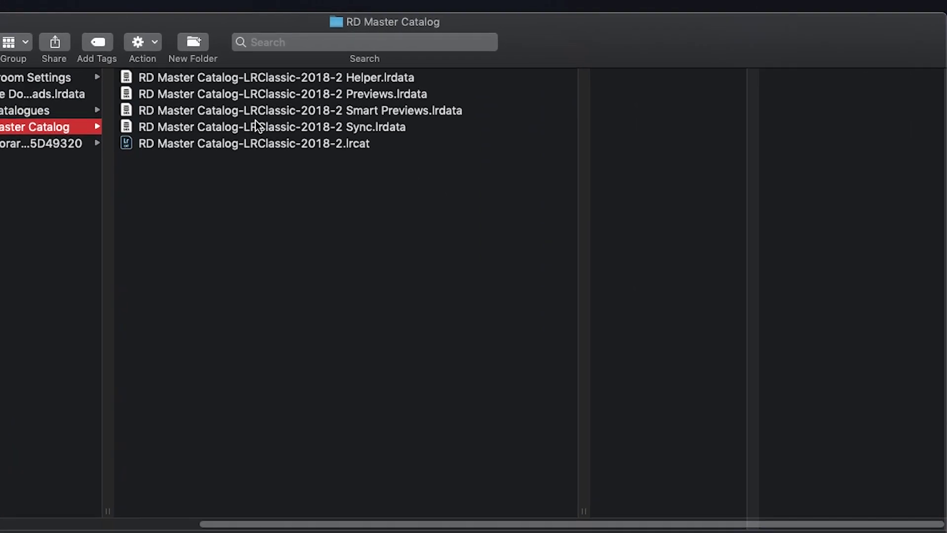
# Step: Select RD Master Catalog-LRClassic-2018-2.lrcat to preview its details
pyautogui.click(269, 148)
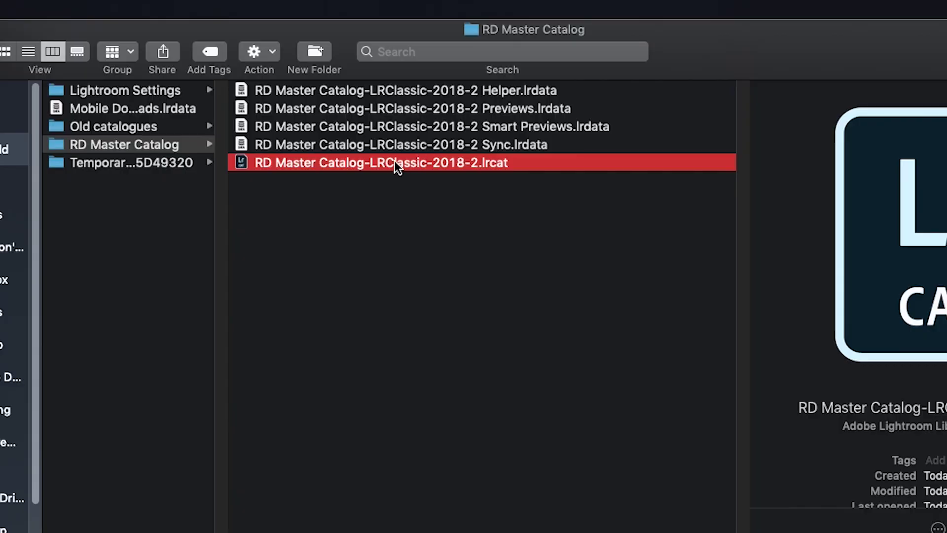
# Step: Rename the upgraded catalog from ...2018-2.lrcat to RD Master Catalog-LRClassic-2019-v9.lrcat
pyautogui.click(395, 163)
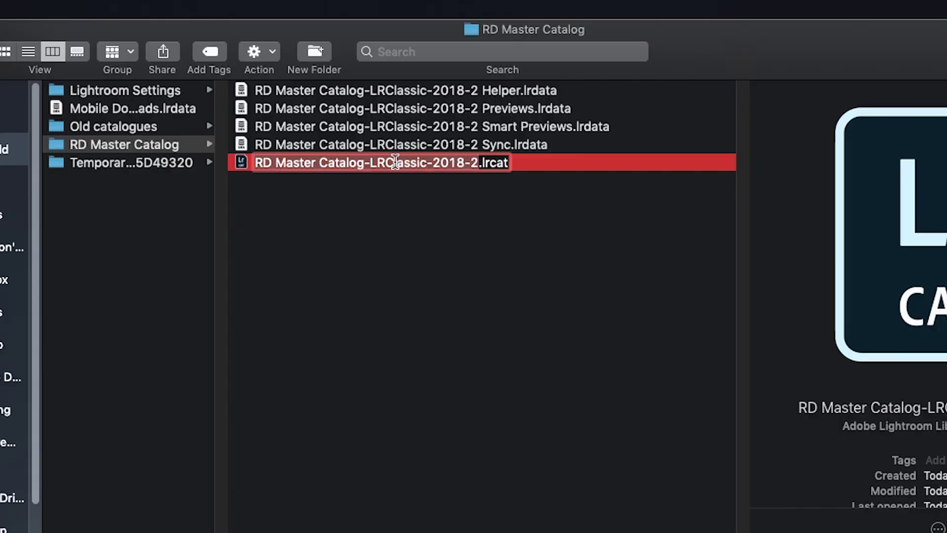
pyautogui.click(466, 164)
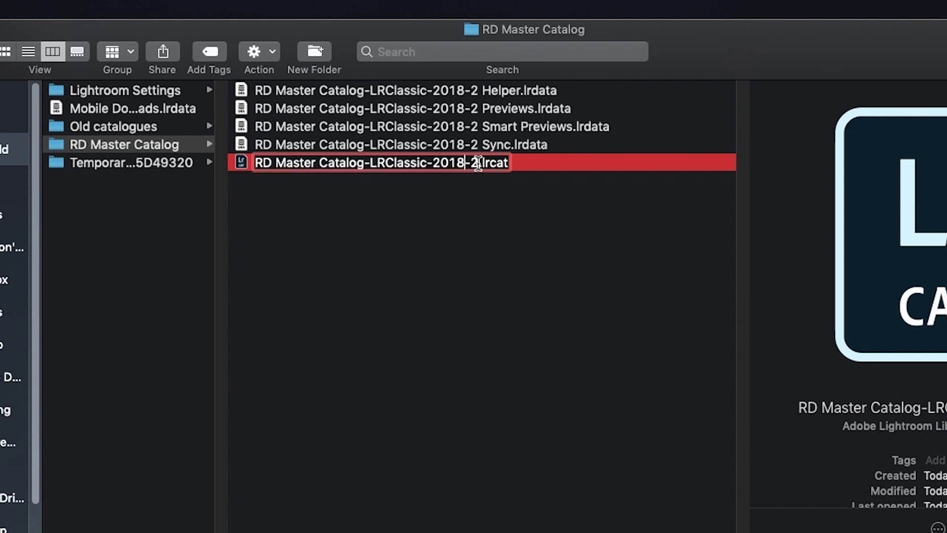
pyautogui.moveTo(479, 163); pyautogui.dragTo(458, 166)
pyautogui.write('9')
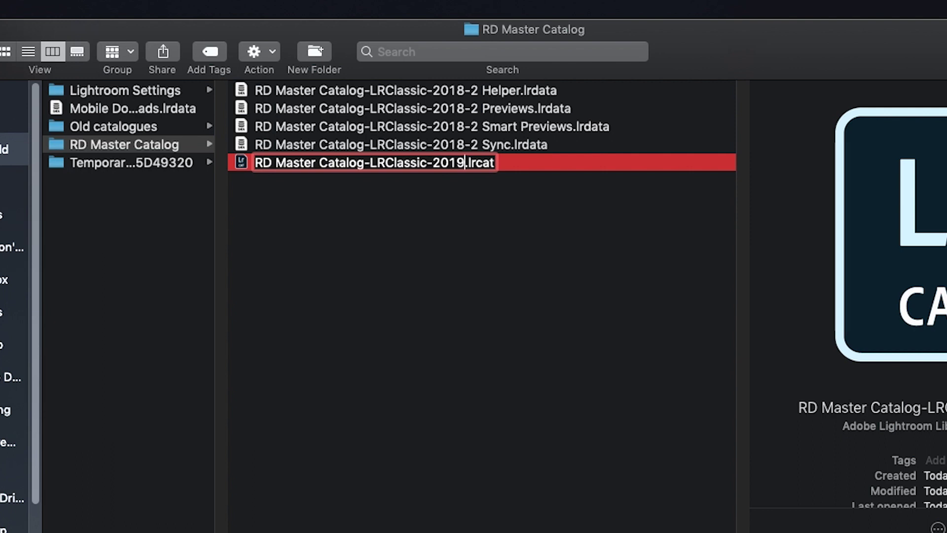
pyautogui.write('-v9')
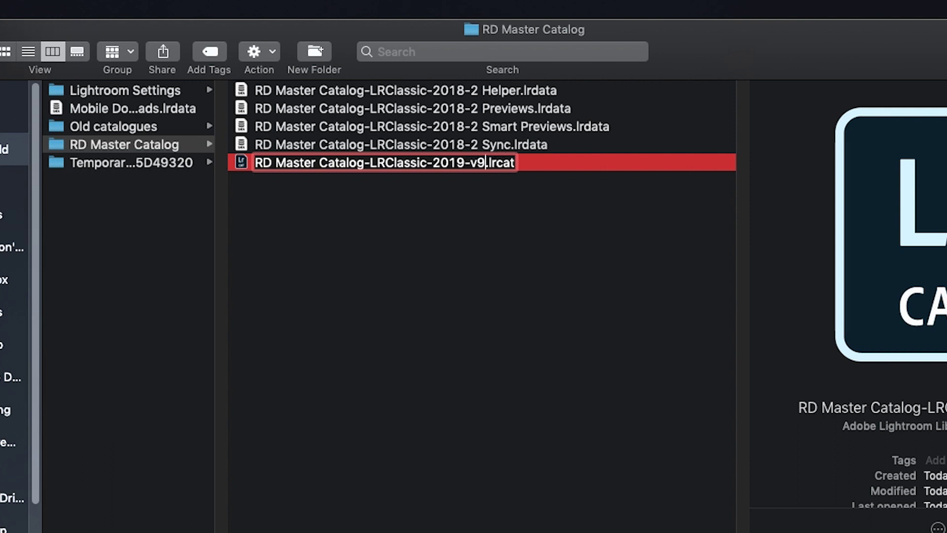
pyautogui.write('.')
pyautogui.press('BackSpace')
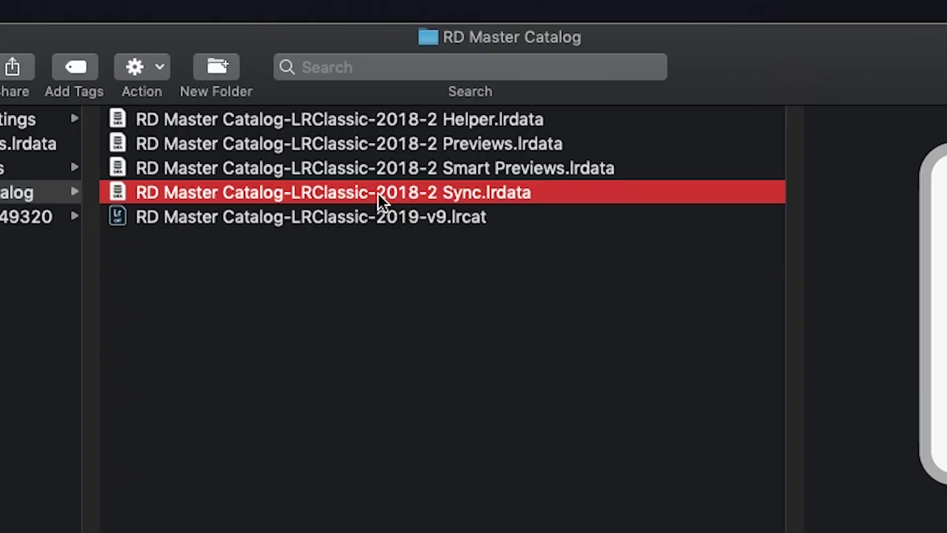
# Step: Rename the Sync .lrdata file by replacing its 2018-2 prefix with the 2019-v9 catalog prefix
pyautogui.press('Return')
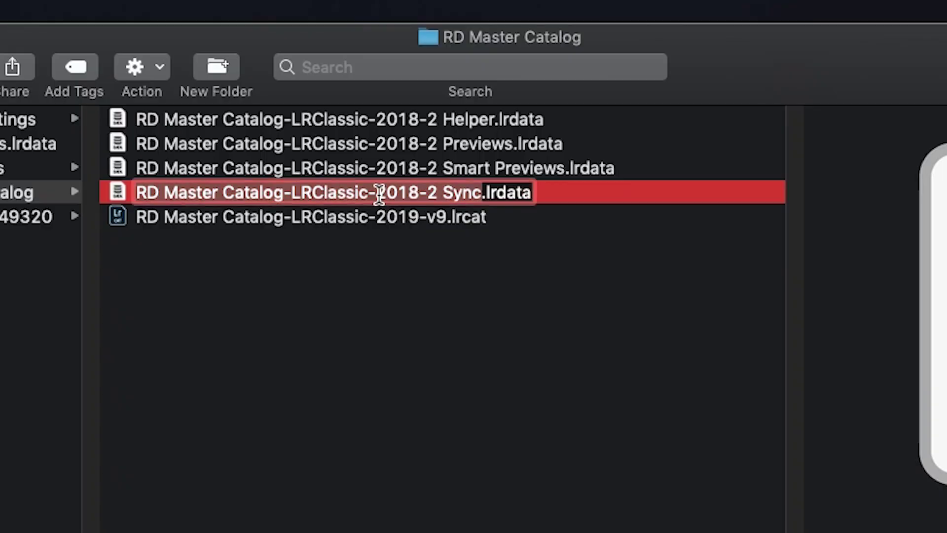
pyautogui.click(434, 194)
pyautogui.moveTo(434, 193); pyautogui.dragTo(163, 203)
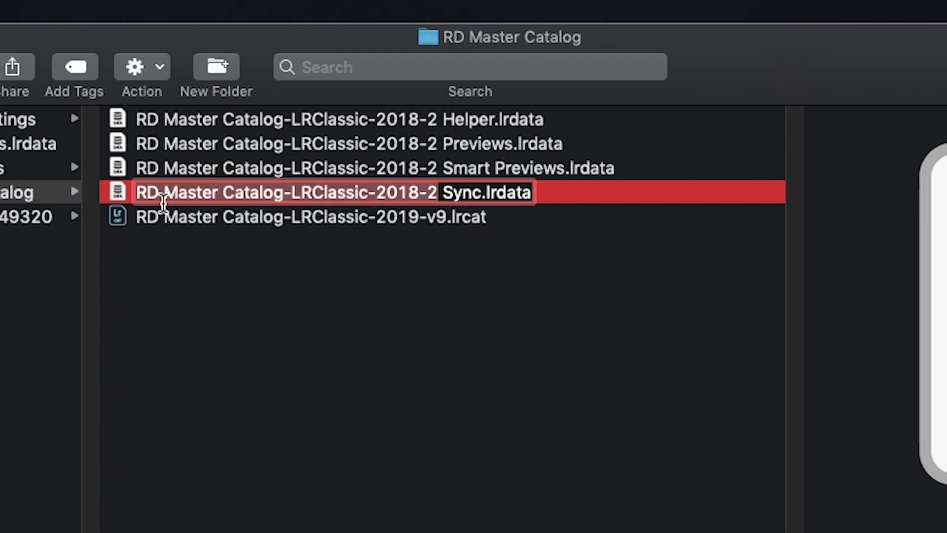
pyautogui.write('RD Master Catalog-LRClassic-2019-v9')
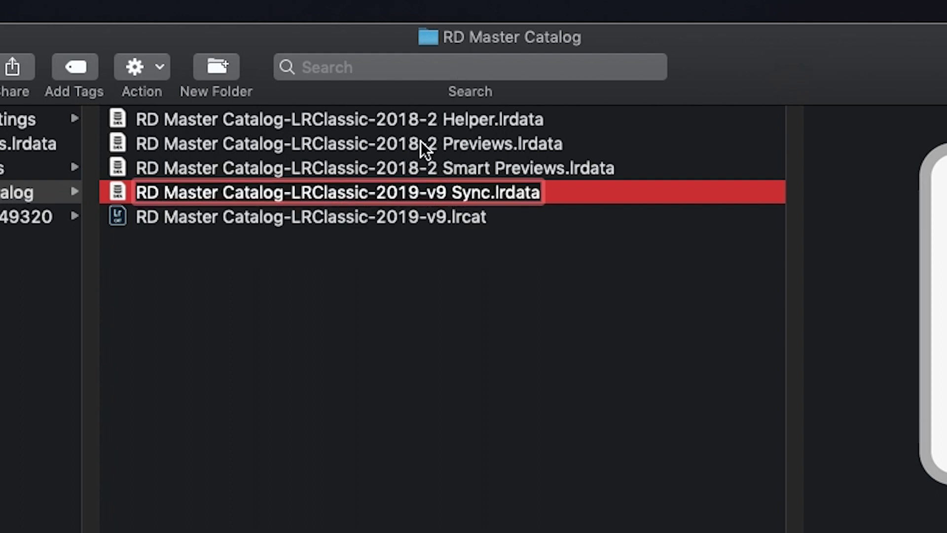
pyautogui.press('Return')
# Step: Rename the Smart Previews .lrdata file to begin RD Master Catalog-LRClassic-2019-v9
pyautogui.click(403, 165)
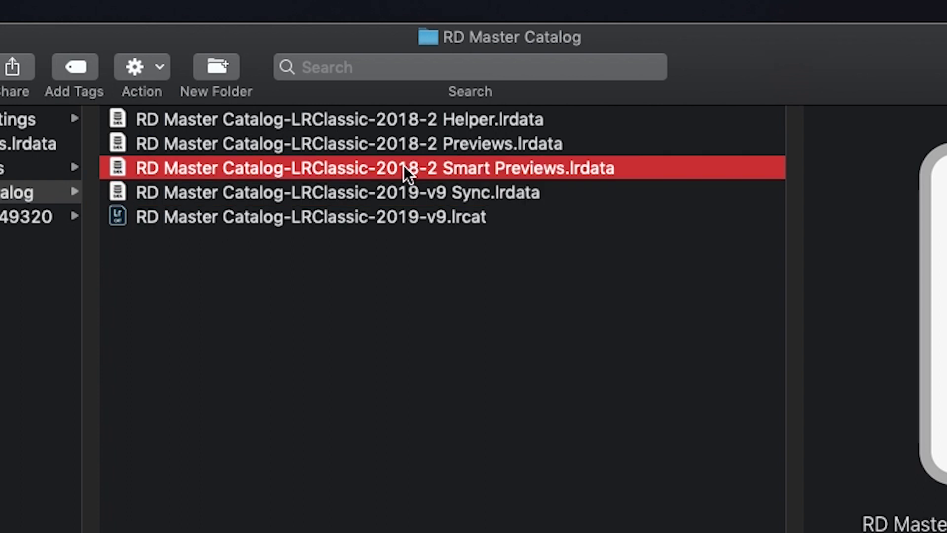
pyautogui.press('Return')
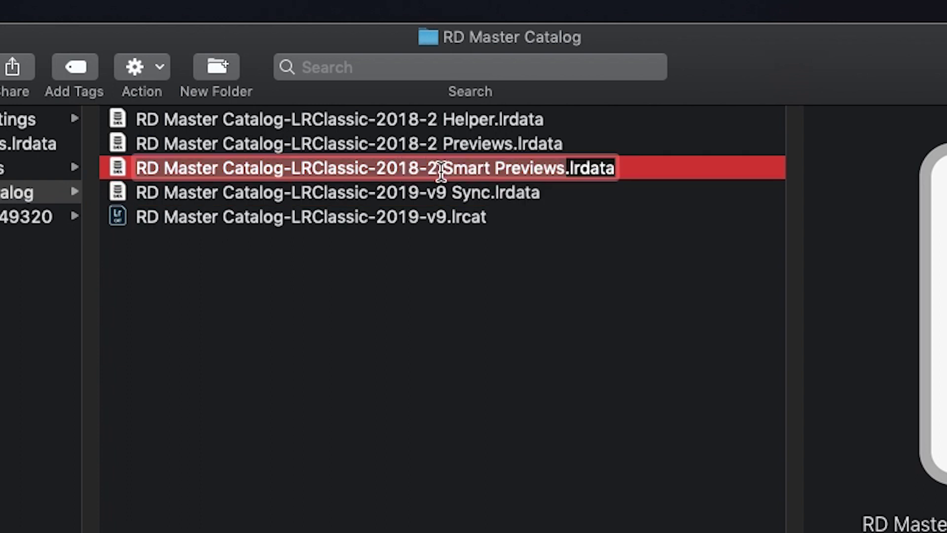
pyautogui.moveTo(437, 169); pyautogui.dragTo(198, 180)
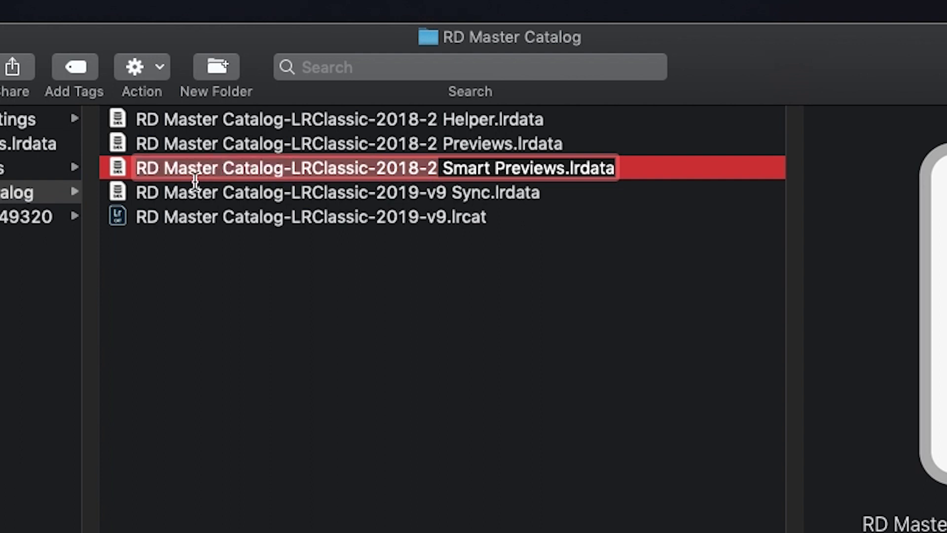
pyautogui.write('RD Master Catalog-LRClassic-2019-v9')
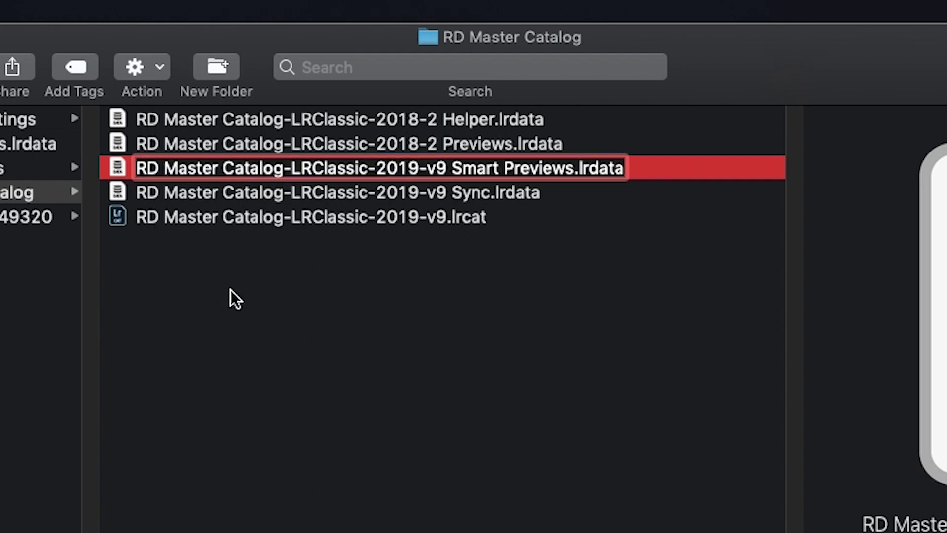
pyautogui.press('Return')
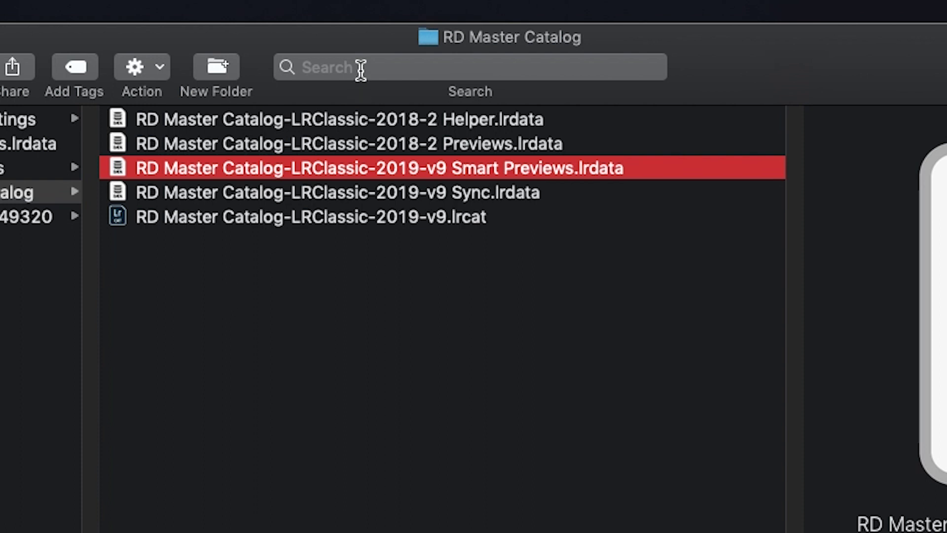
# Step: Rename the Previews .lrdata file, swapping the 2018-2 prefix for the 2019-v9 one
pyautogui.click(380, 143)
pyautogui.press('Return')
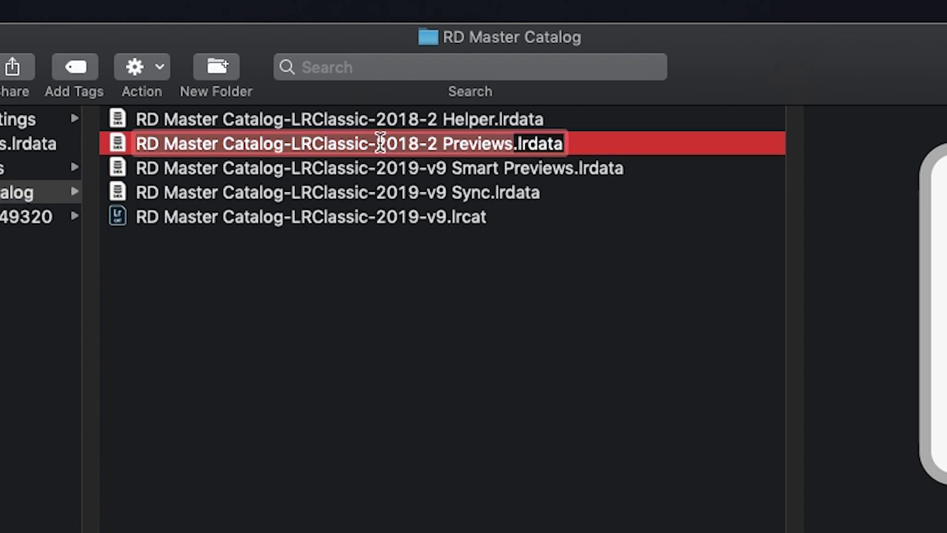
pyautogui.click(434, 144)
pyautogui.moveTo(434, 144); pyautogui.dragTo(133, 148)
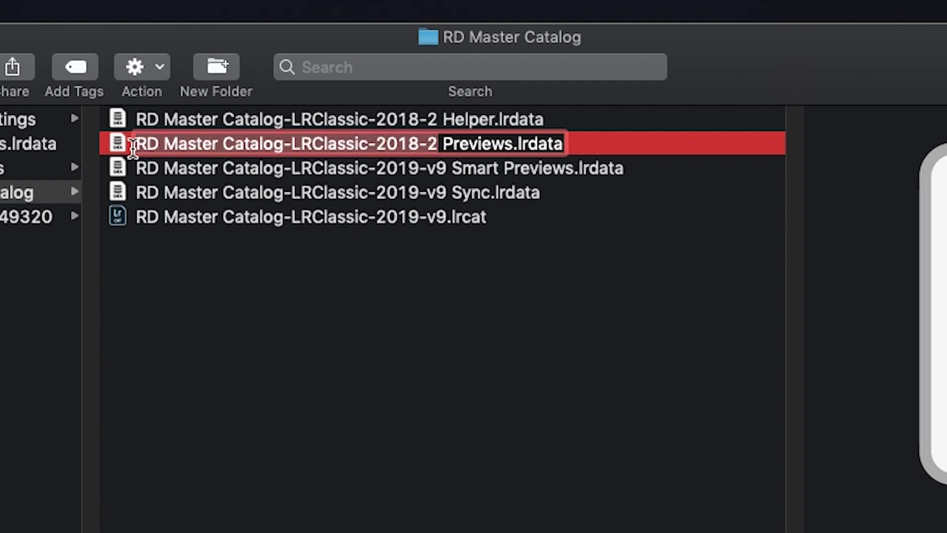
pyautogui.write('RD Master Catalog-LRClassic-2019-v9')
pyautogui.click(229, 308)
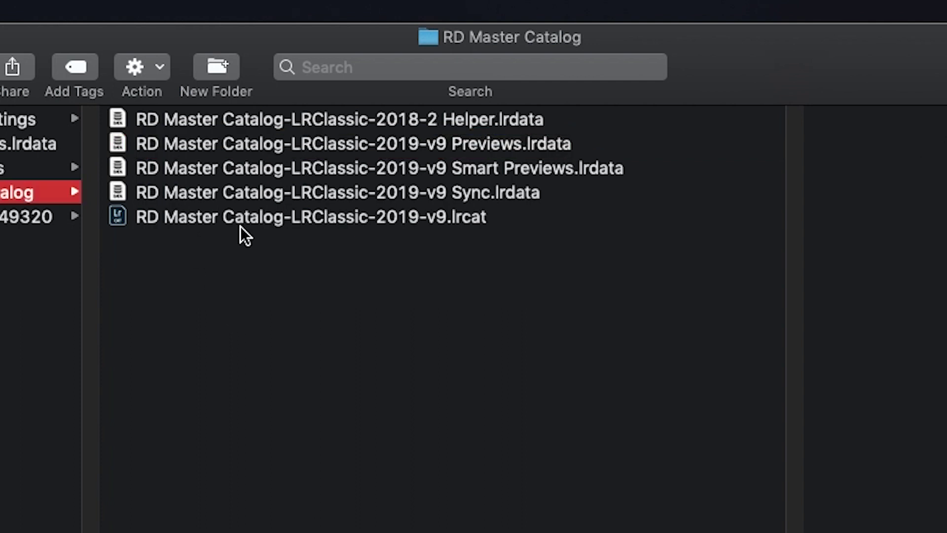
# Step: Replace the 2018-2 prefix of the Helper .lrdata file with the 2019-v9 prefix
pyautogui.click(284, 115)
pyautogui.press('Return')
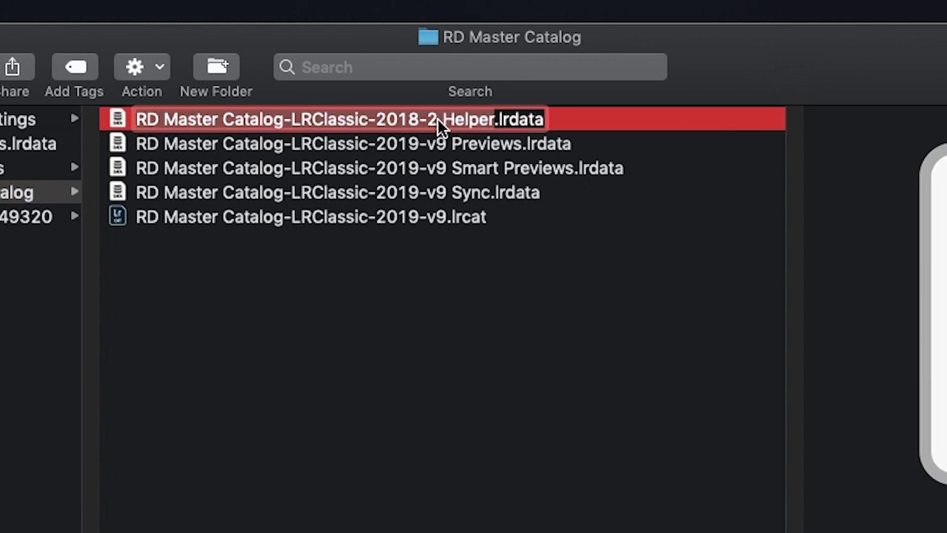
pyautogui.moveTo(435, 121); pyautogui.dragTo(159, 129)
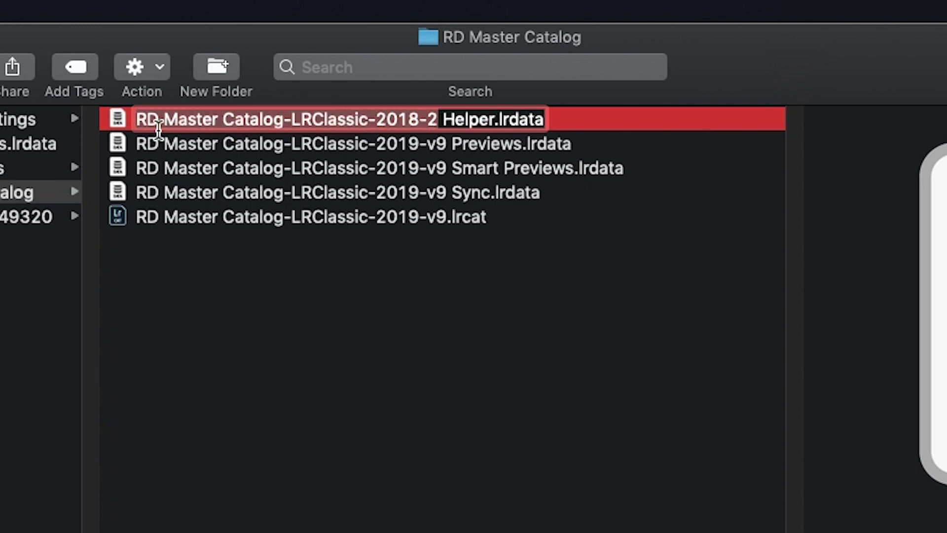
pyautogui.write('RD Master Catalog-LRClassic-2019-v9')
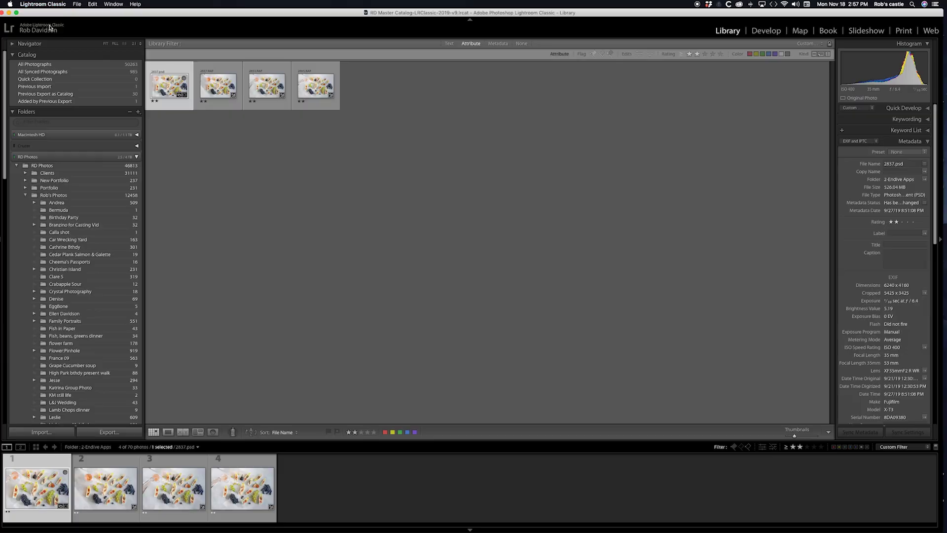
# Step: In Lightroom Preferences, show the 'When starting up use this catalog' list of startup catalogs
pyautogui.press('super+comma')
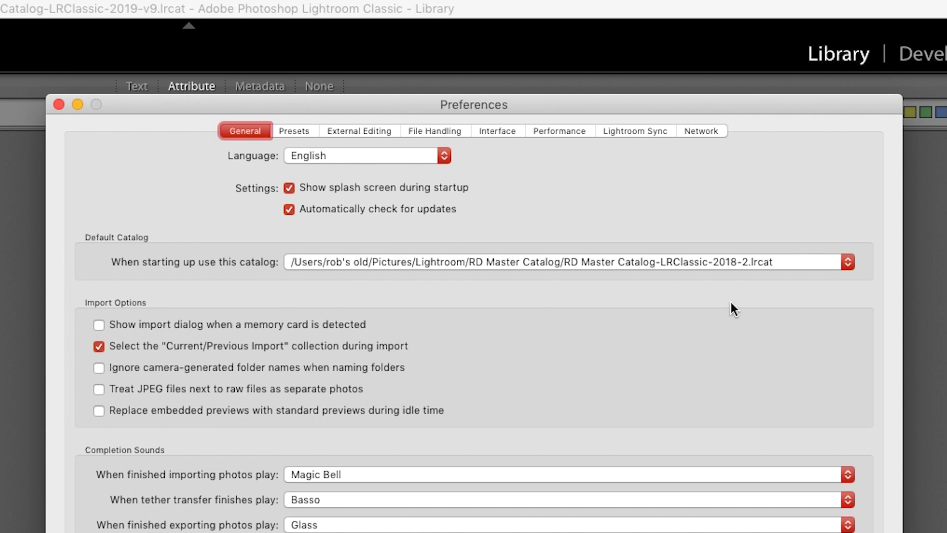
pyautogui.click(848, 262)
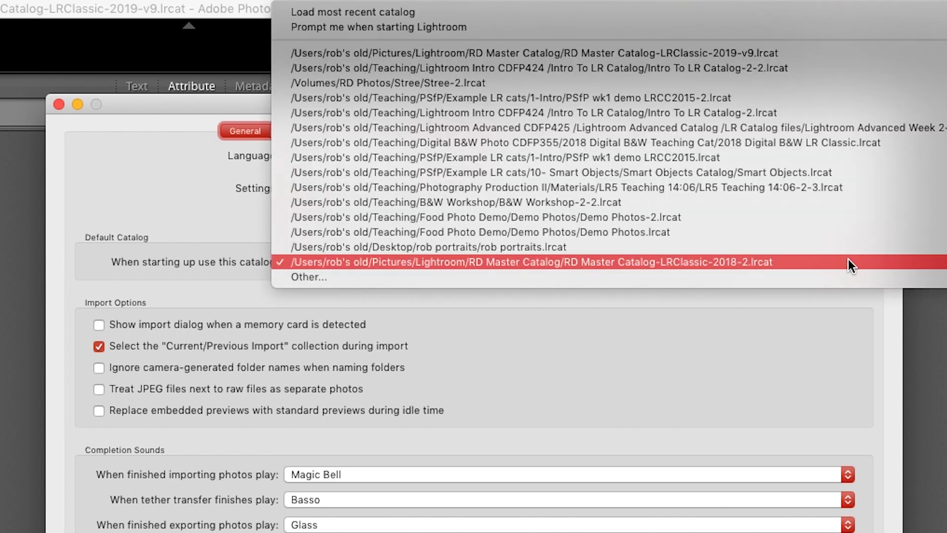